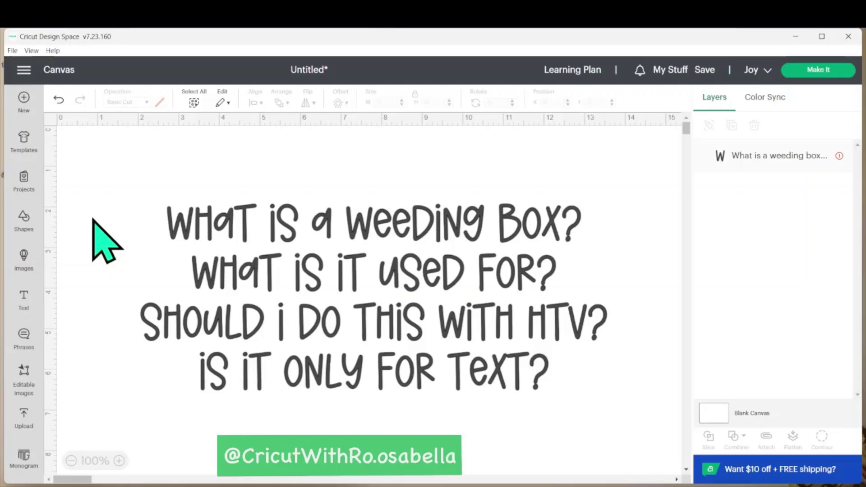
Add a square and stretch it to about 10.58 × 1.32 in over the first question line
left_click(24, 217)
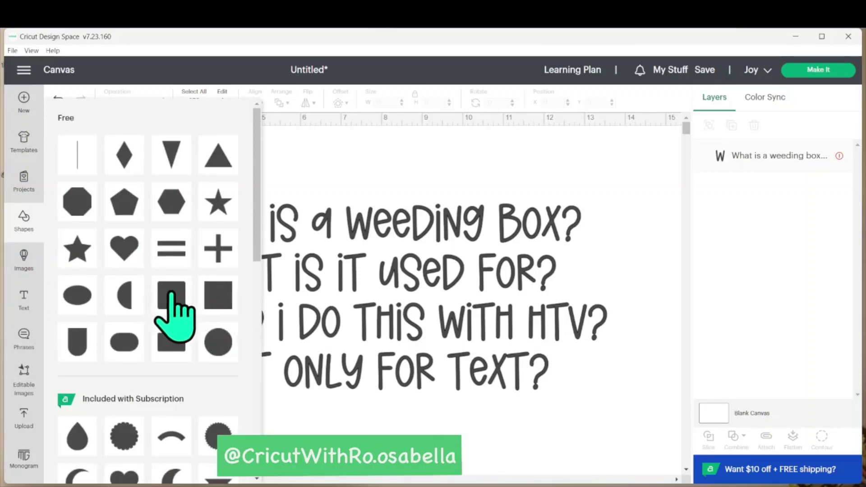
left_click(216, 294)
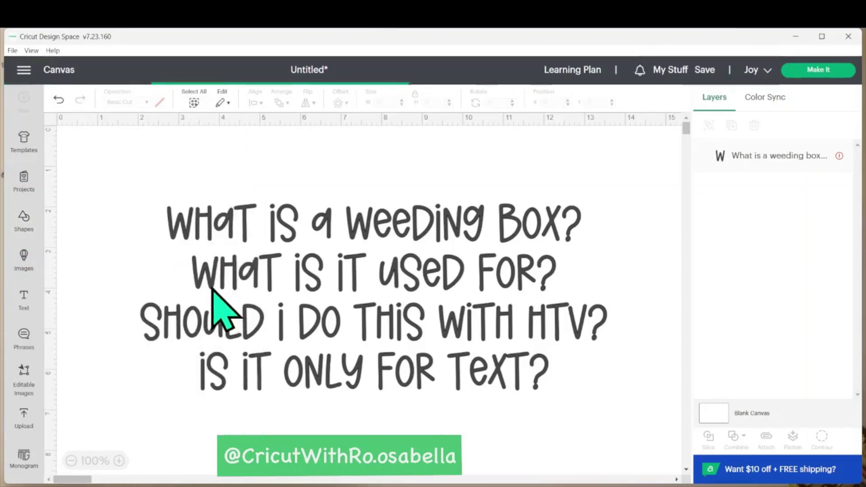
left_click_drag(110, 181, 104, 197)
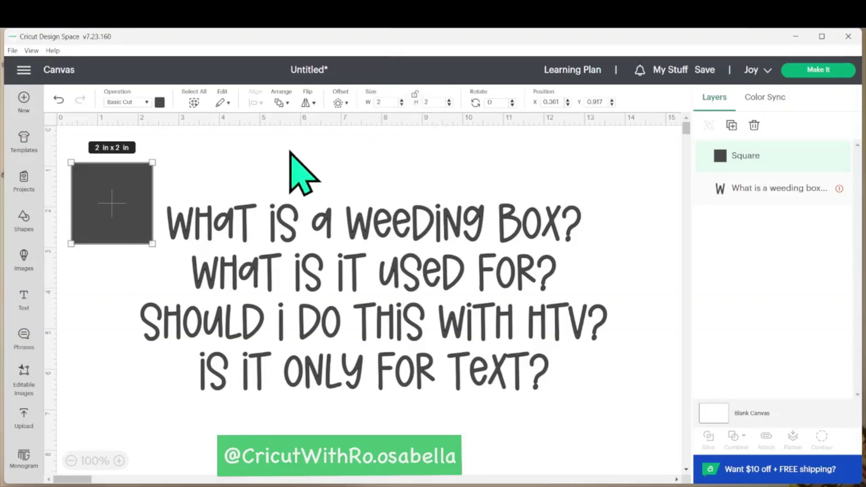
left_click_drag(153, 244, 605, 218)
left_click_drag(503, 193, 549, 222)
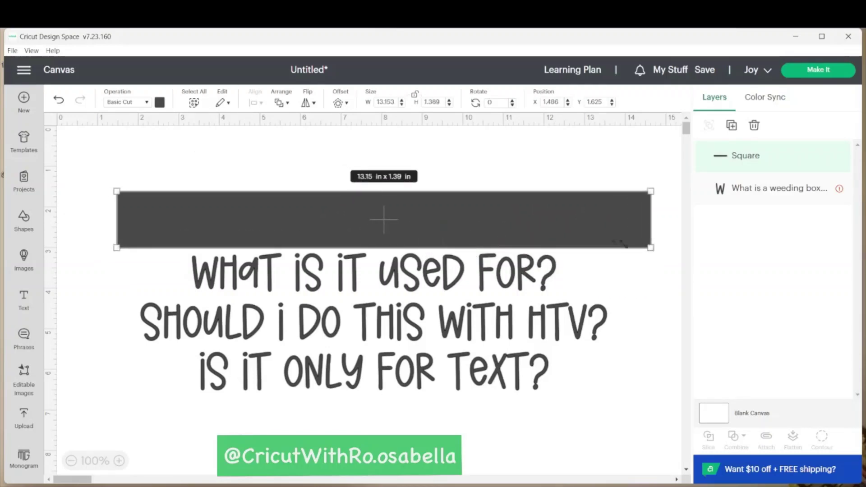
left_click_drag(650, 247, 584, 246)
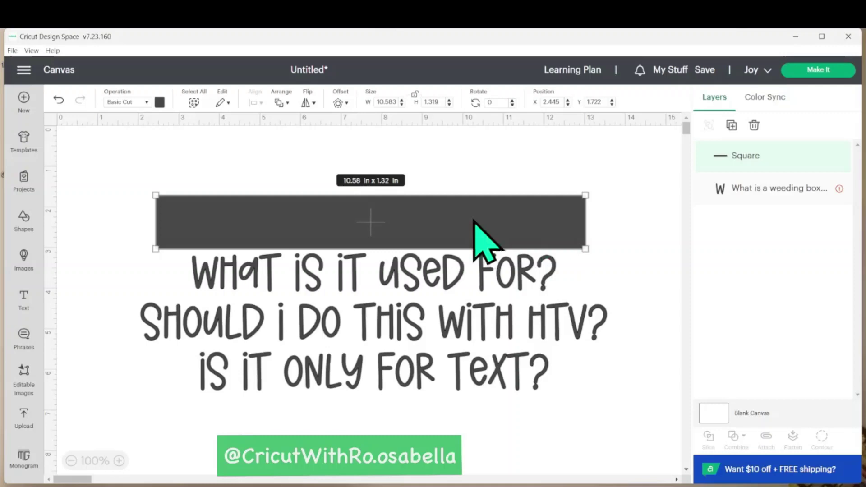
left_click(127, 261)
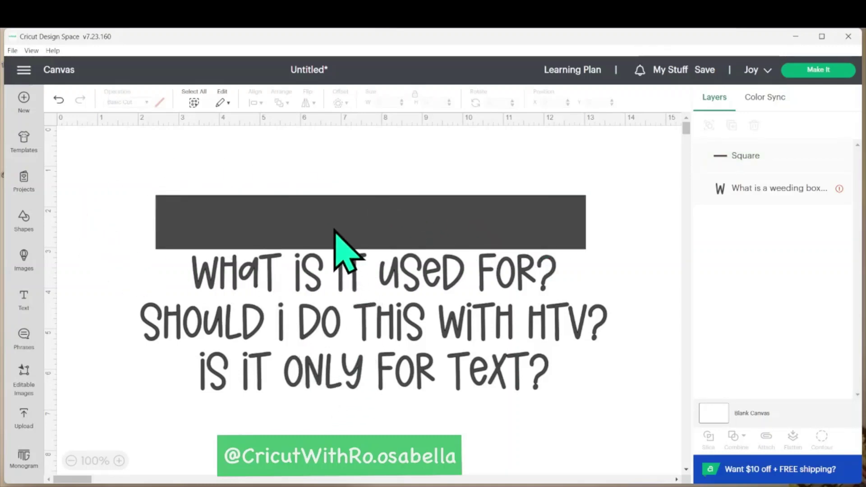
Duplicate the rectangle onto the second question line and shorten it with proportions unlocked
left_click(424, 205)
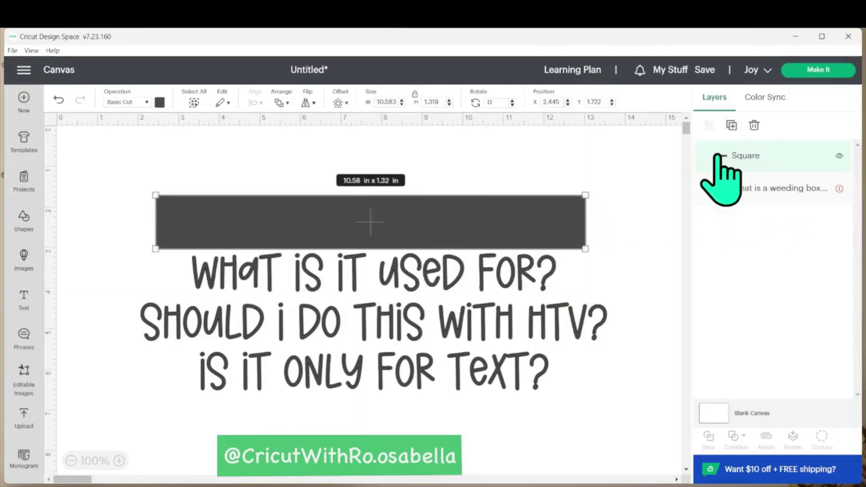
left_click(731, 126)
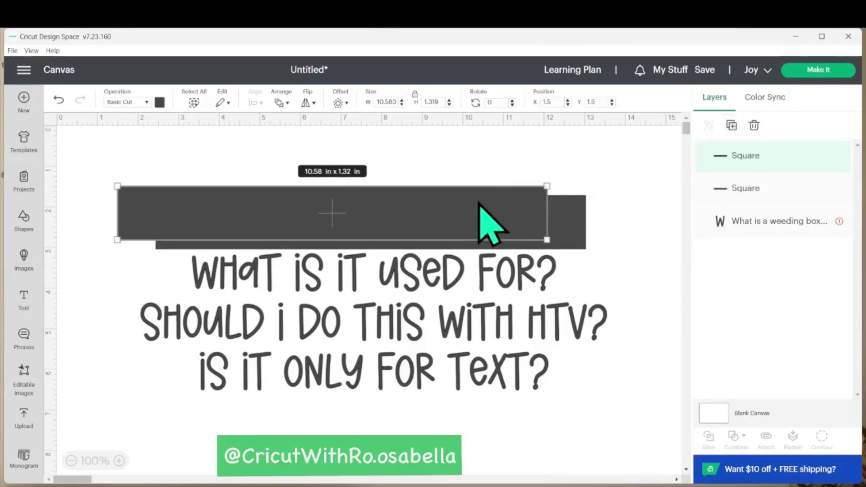
left_click_drag(469, 211, 501, 267)
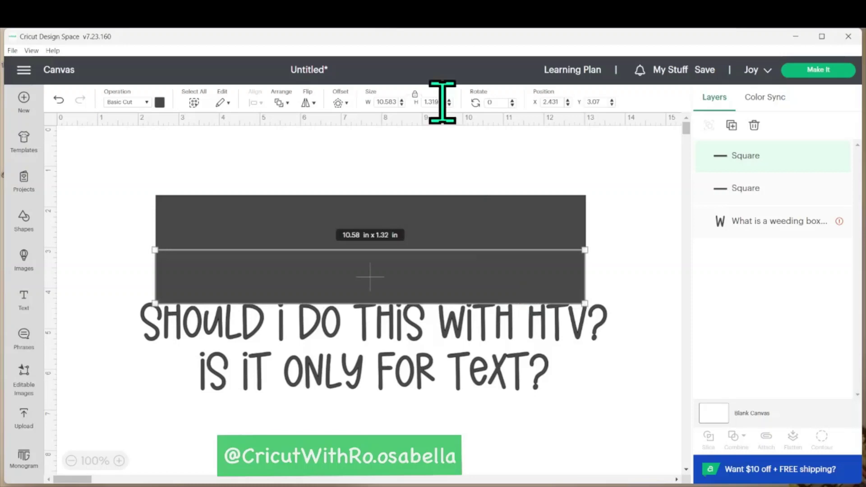
left_click(415, 94)
left_click_drag(583, 302, 585, 296)
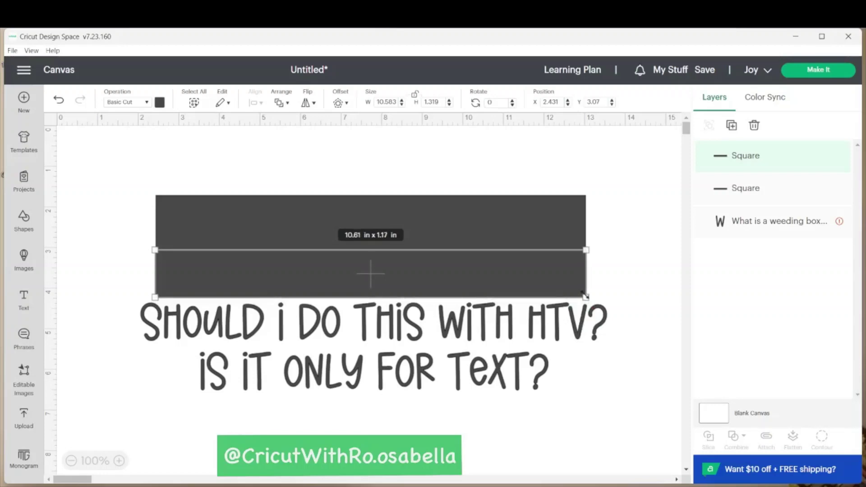
Copy the shortened rectangle onto the third and fourth lines, widening the third to cover 'HTV?'
left_click(451, 292)
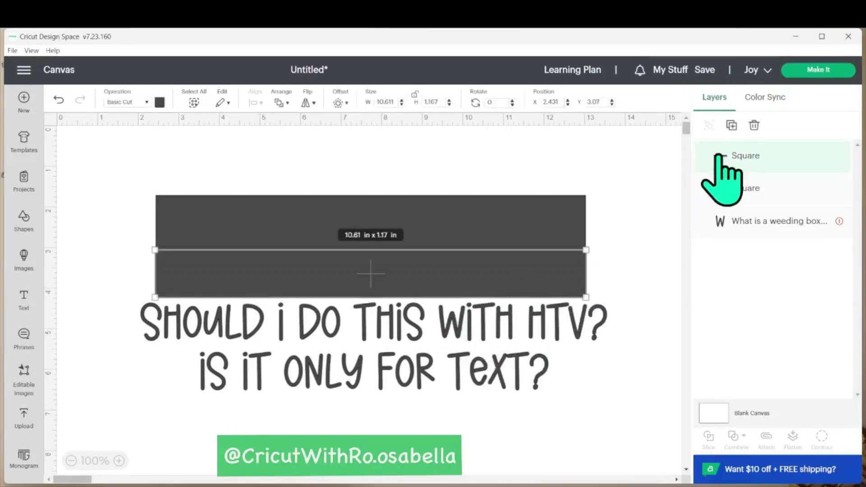
left_click(731, 126)
left_click(731, 126)
left_click_drag(555, 231, 525, 312)
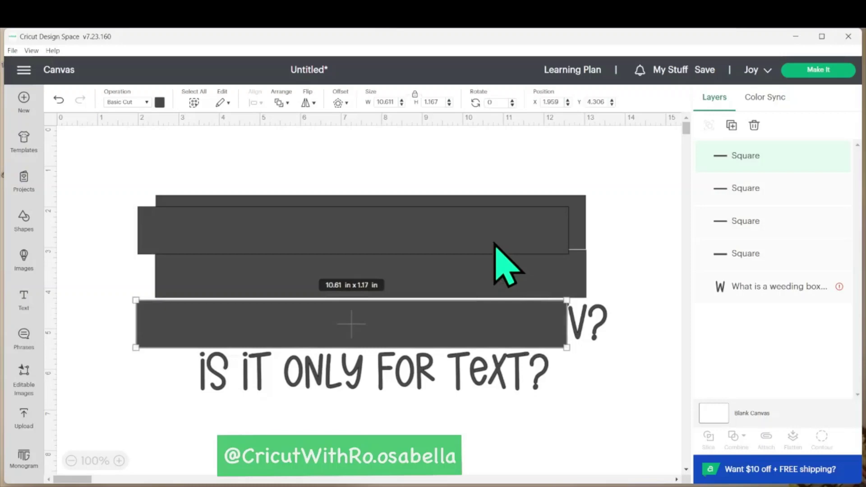
left_click_drag(494, 243, 514, 387)
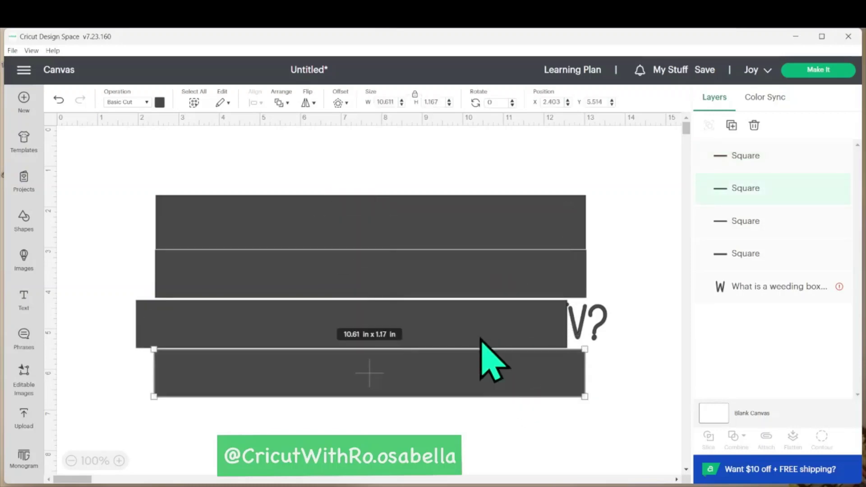
left_click(468, 323)
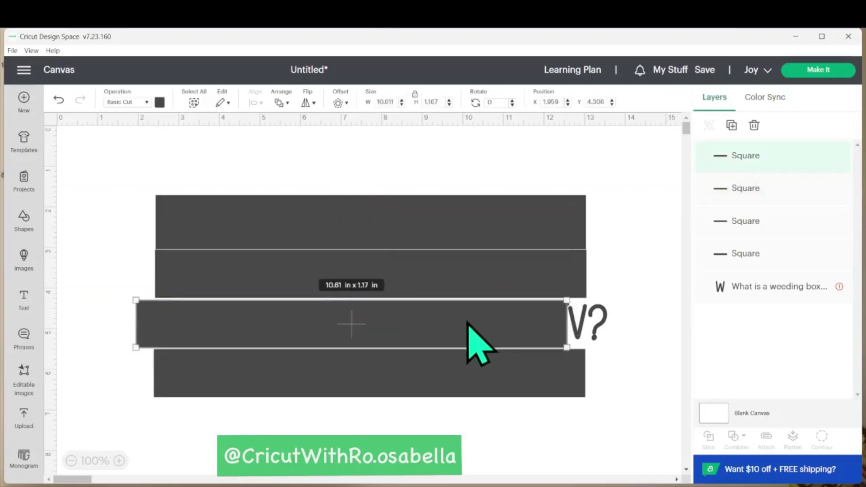
left_click(415, 95)
left_click_drag(567, 299, 616, 300)
left_click(619, 419)
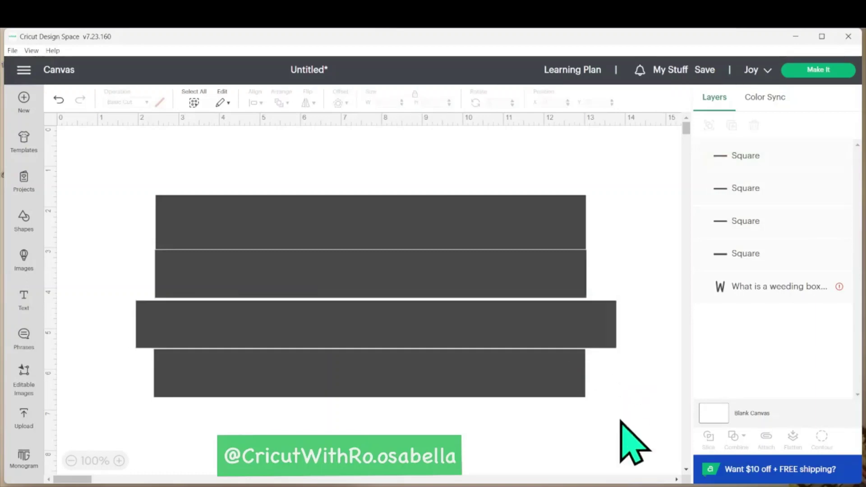
Select all four cover rectangles and weld them into one 11.82 × 4.98 in Weld Result
left_click(468, 231)
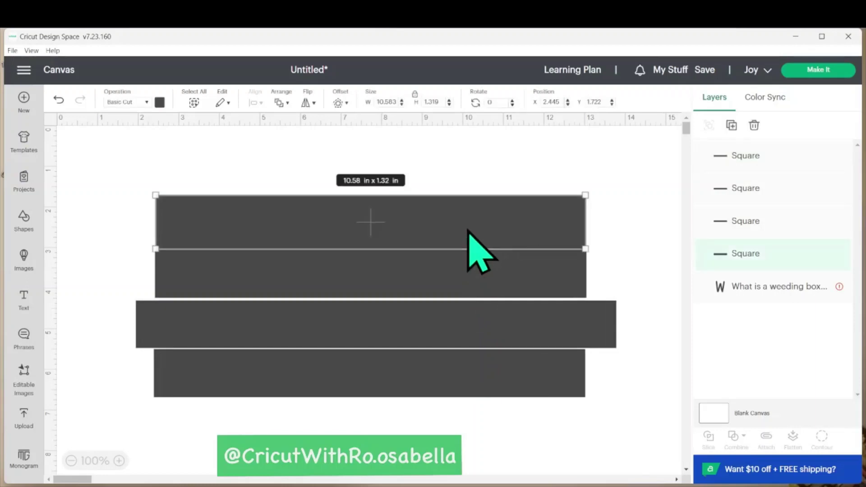
left_click_drag(446, 225, 440, 213)
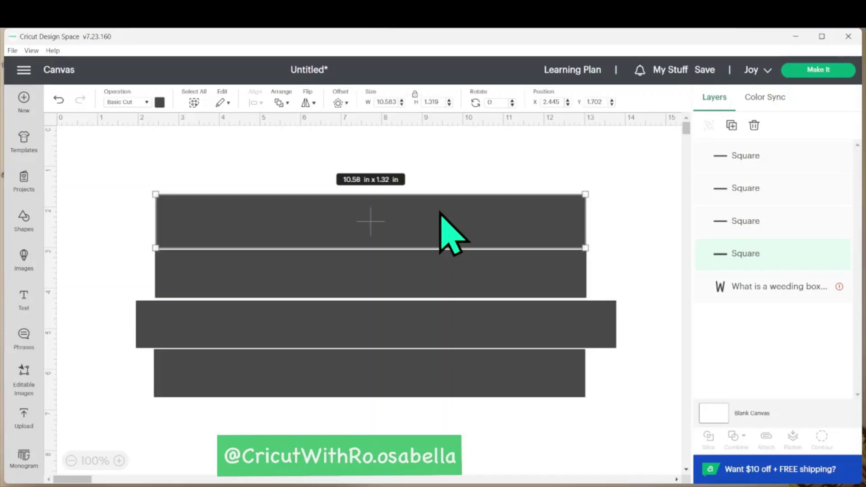
left_click(444, 262, "shift")
left_click(442, 316, "shift")
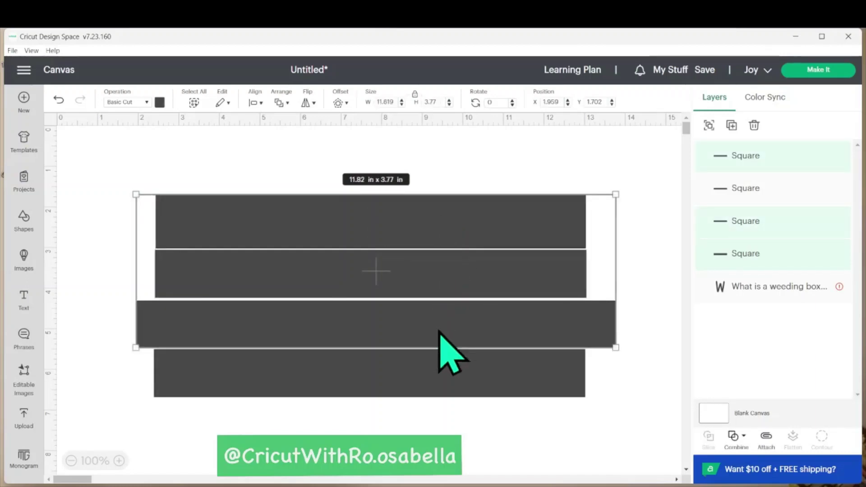
left_click(443, 363, "shift")
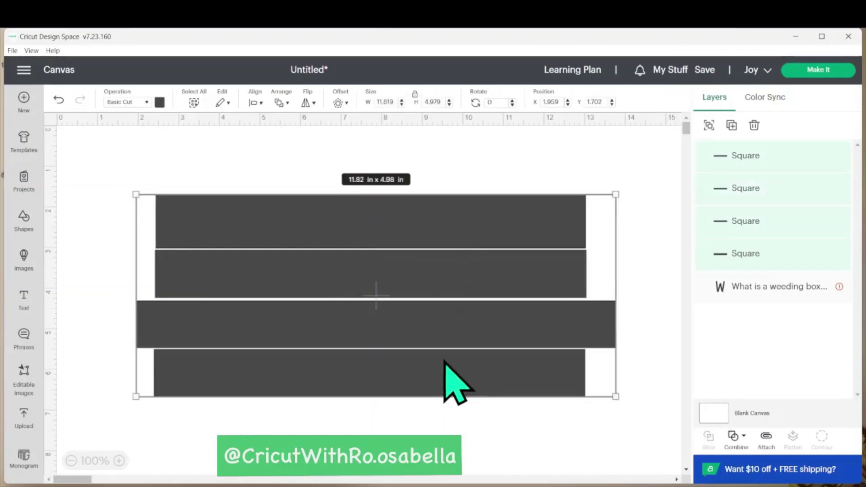
left_click(736, 437)
left_click(749, 348)
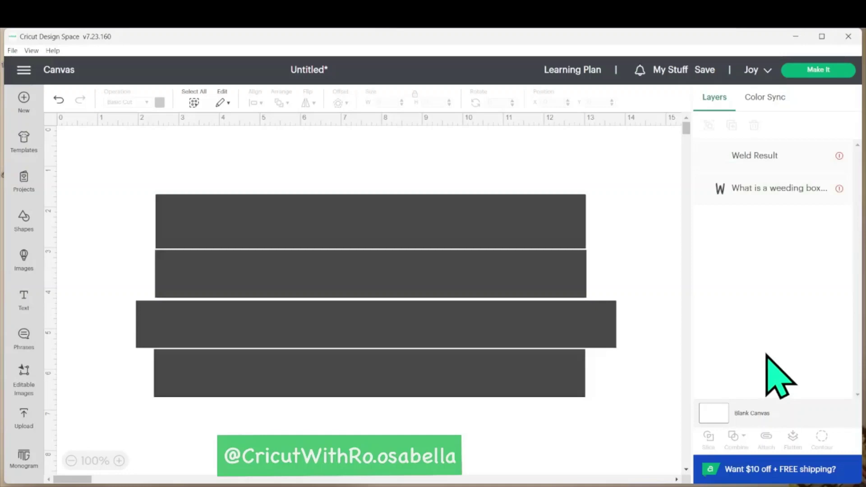
left_click(767, 158)
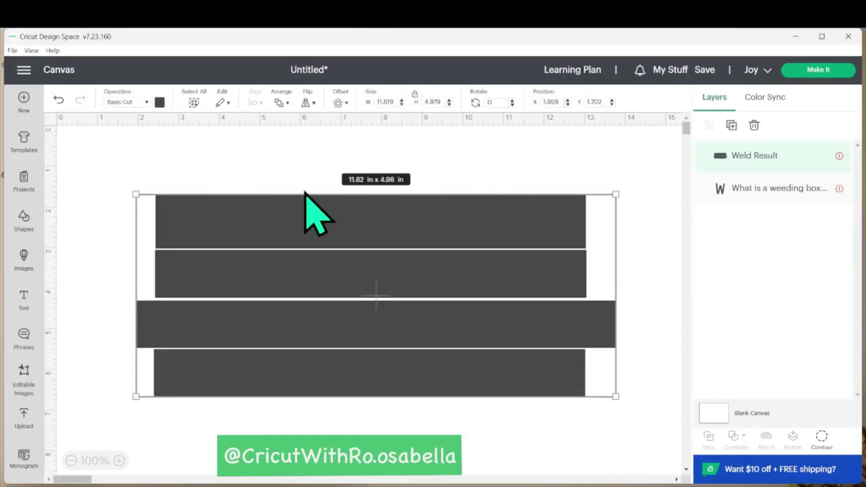
Colour the Weld Result pink and send it to back behind the question text
left_click(159, 102)
left_click(171, 169)
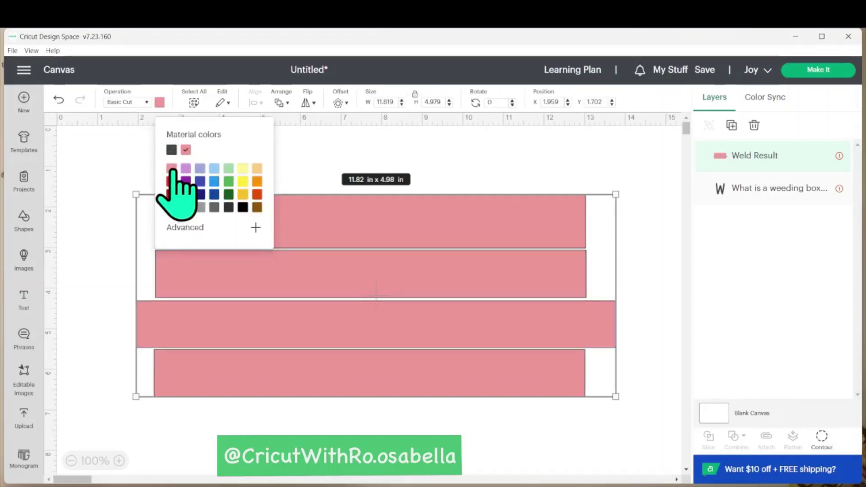
left_click(283, 99)
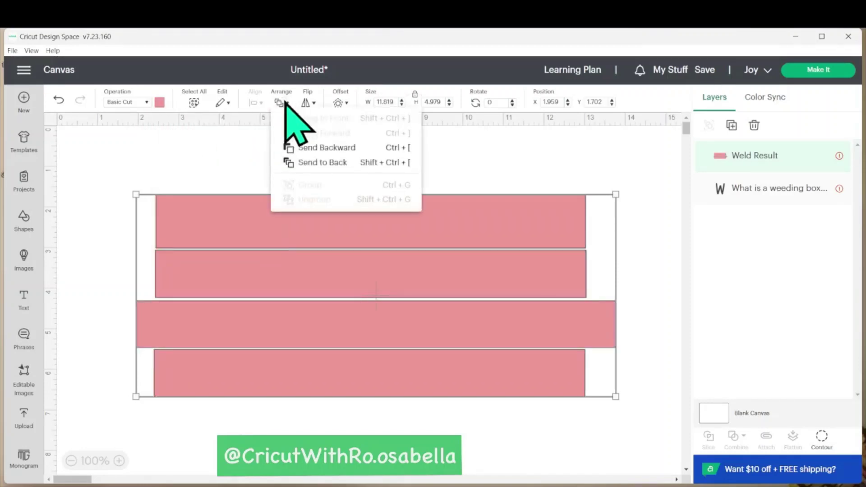
left_click(318, 163)
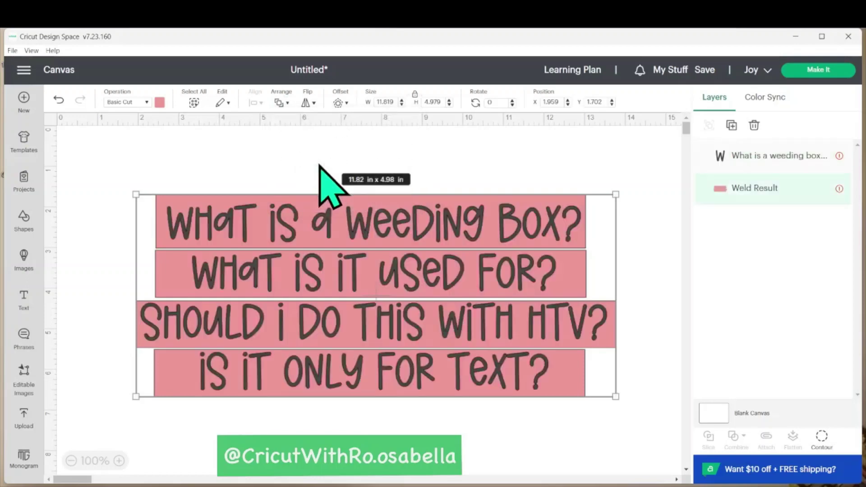
left_click(251, 158)
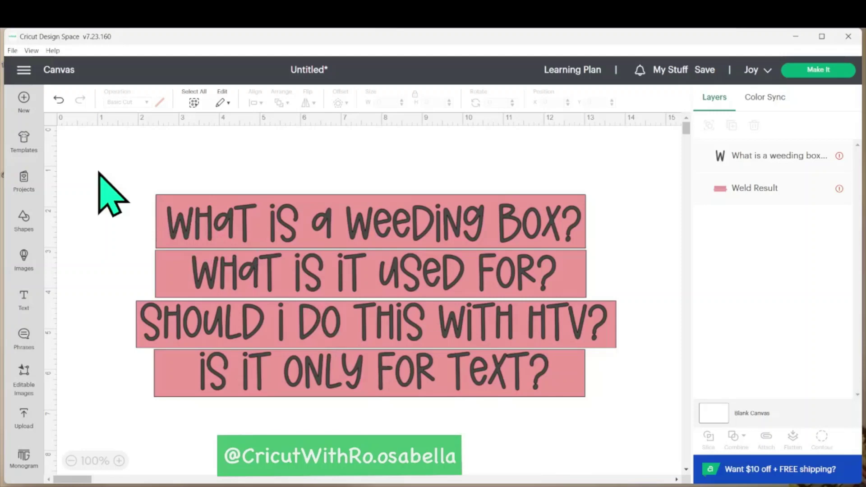
Box-select the question text and pink Weld Result and attach them as one group
left_click(745, 192)
left_click(763, 157)
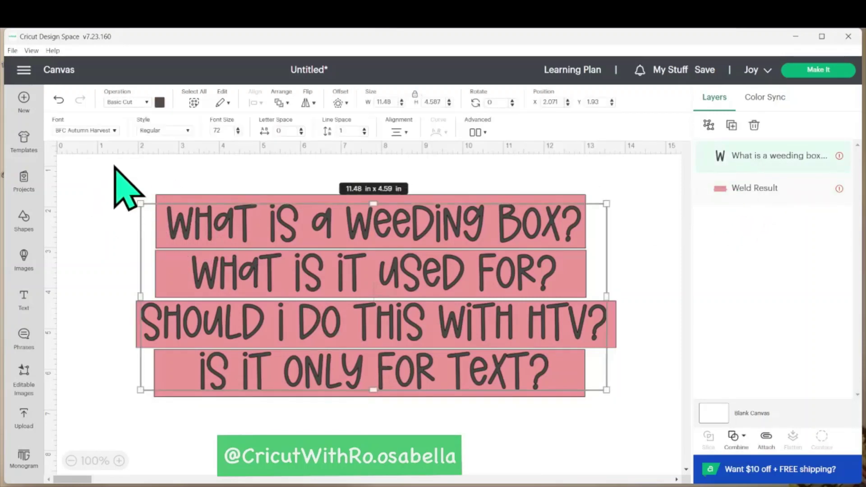
left_click(117, 240)
left_click_drag(116, 241, 649, 461)
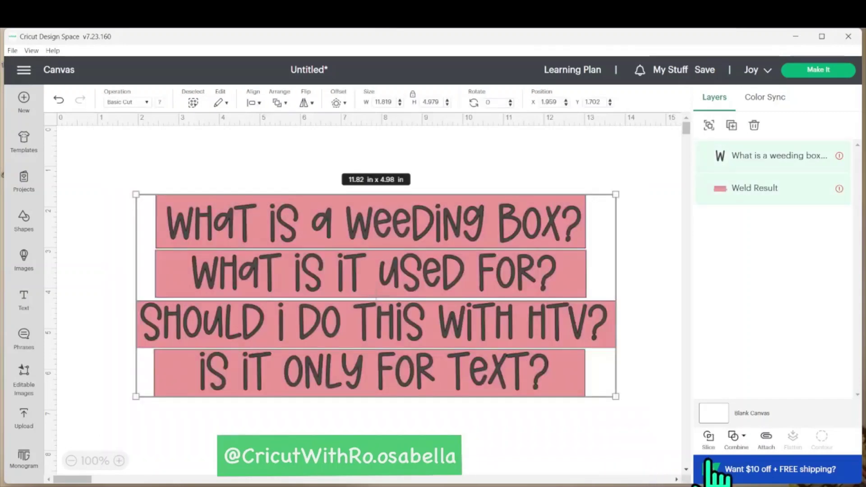
left_click(766, 435)
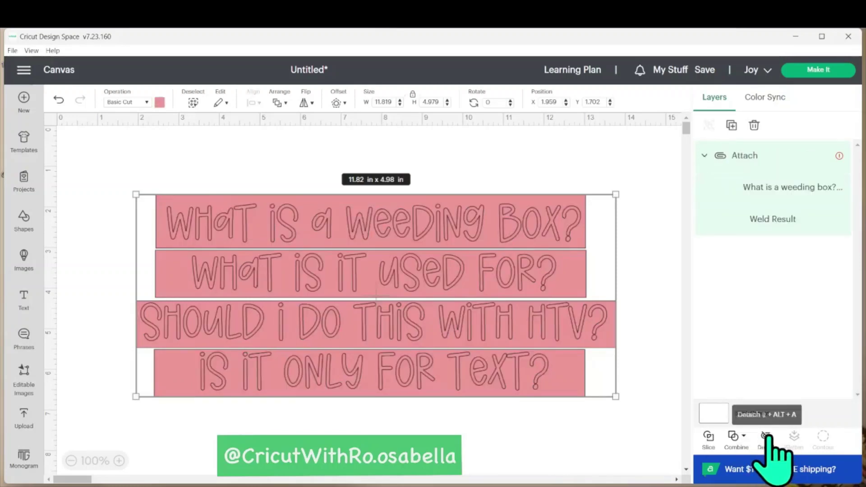
left_click(474, 441)
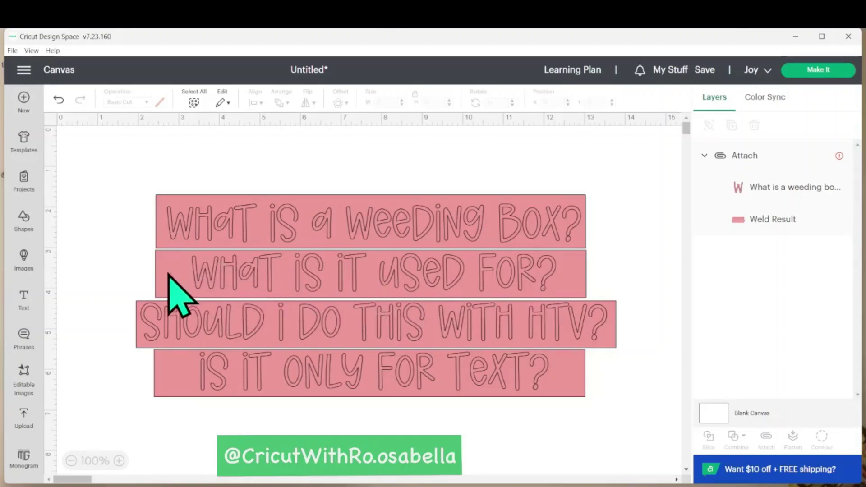
Start Make It, choose Without Mat, and continue past the artwork review to the Make screen
left_click(818, 70)
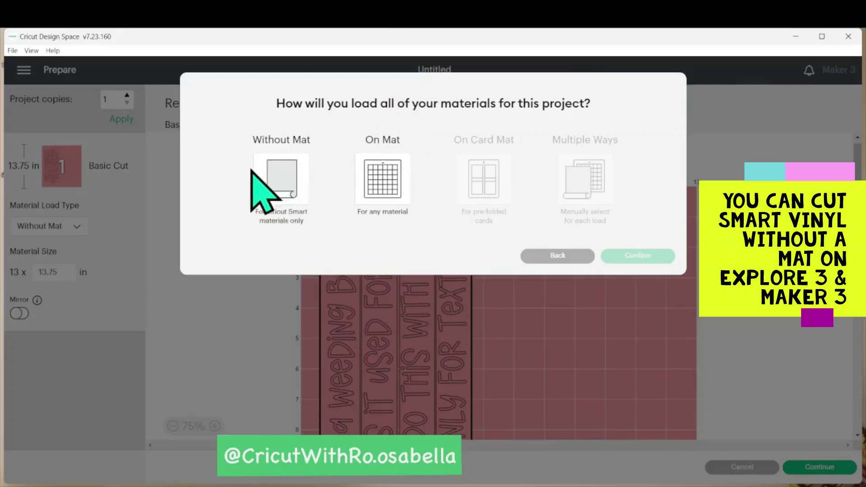
left_click(287, 185)
left_click(636, 256)
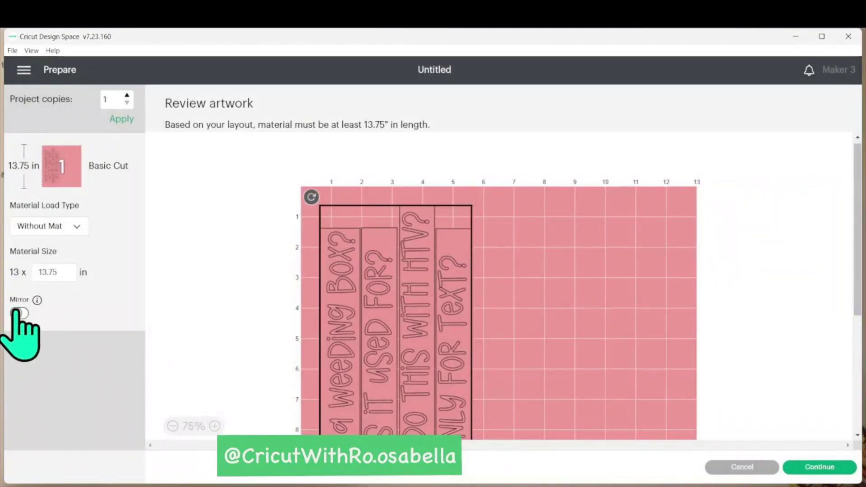
left_click(850, 473)
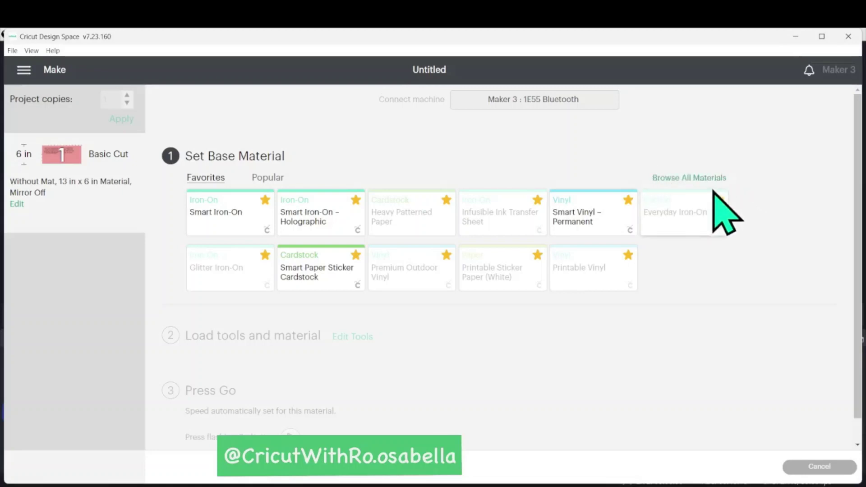
Search all materials for 'metallic' and choose Smart Vinyl – Matte Metallic as the base material
left_click(694, 178)
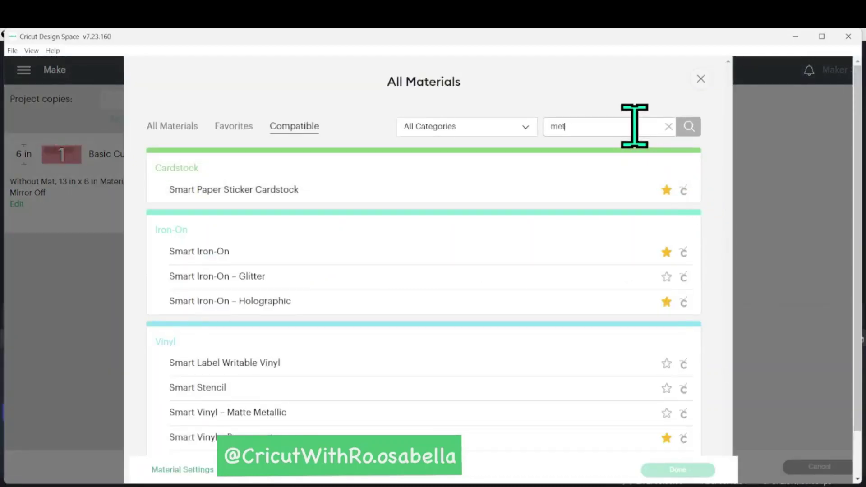
key("Return")
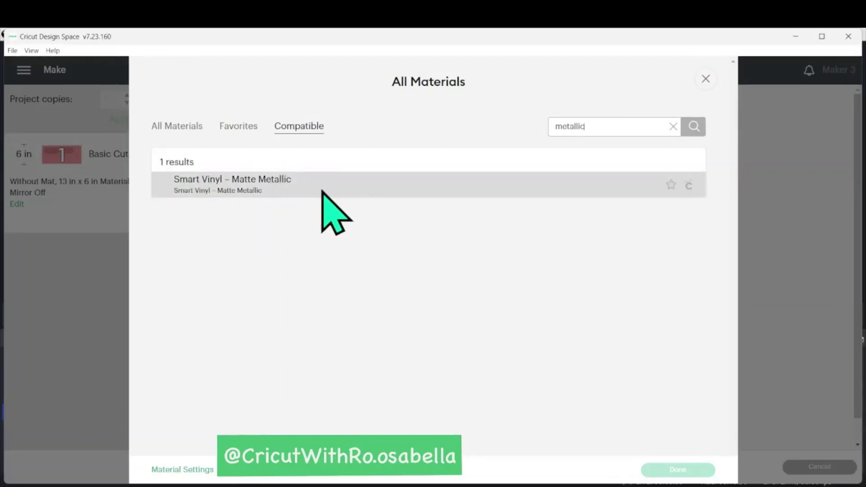
left_click(677, 469)
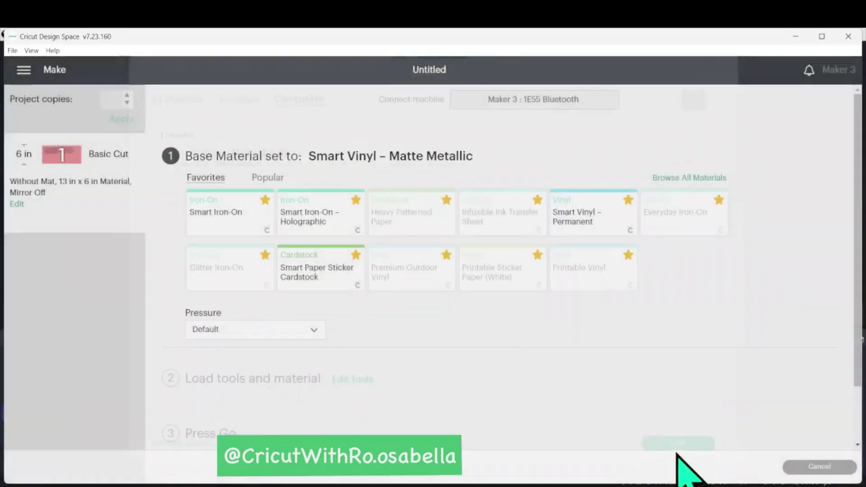